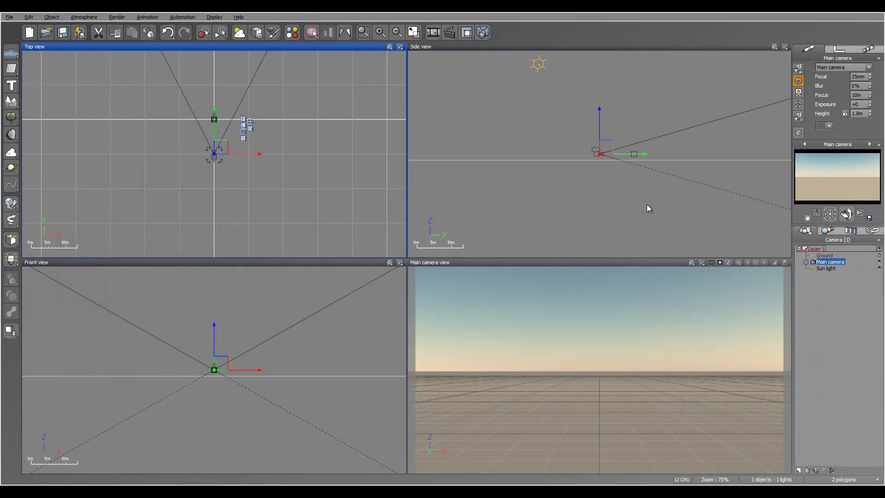
Pan the Top and Side views to recentre, then drag the Main camera to a new position.
right_click_drag(678, 156, 631, 174)
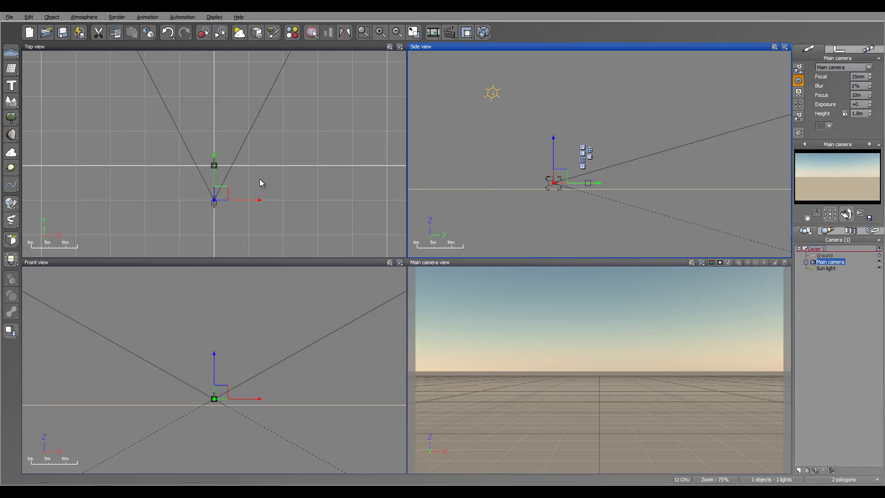
right_click_drag(210, 207, 257, 178)
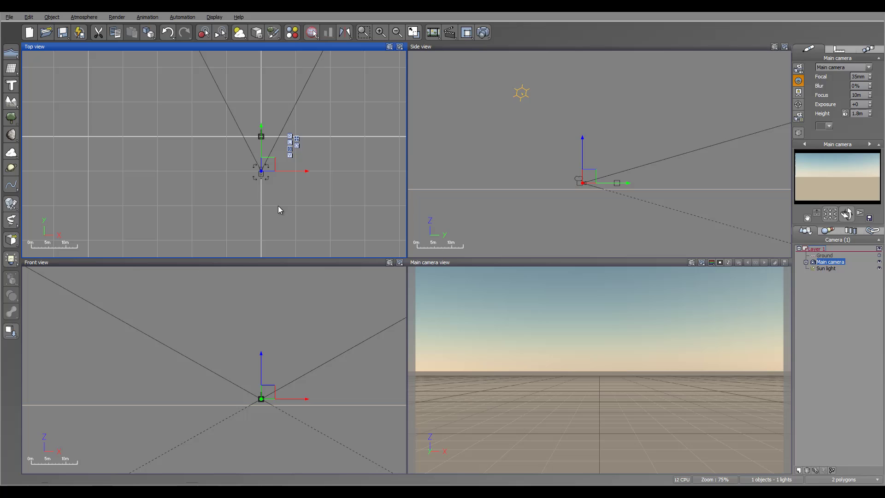
right_click_drag(320, 207, 320, 185)
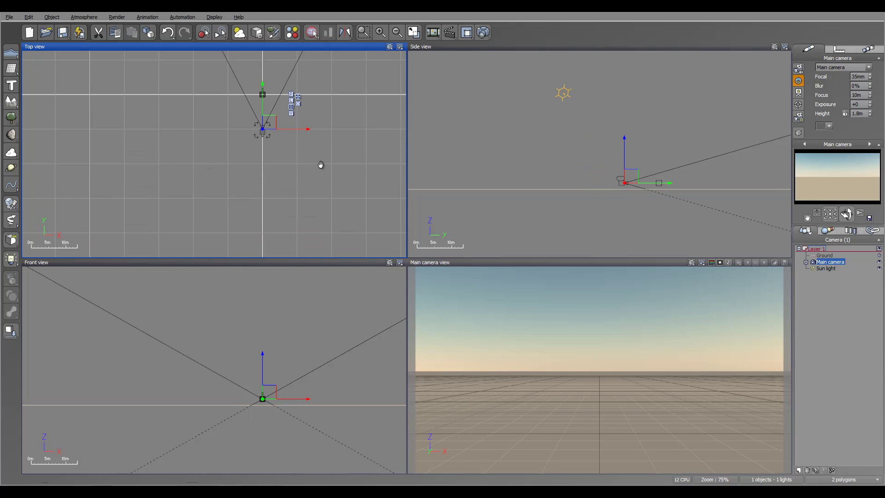
left_click_drag(273, 144, 250, 205)
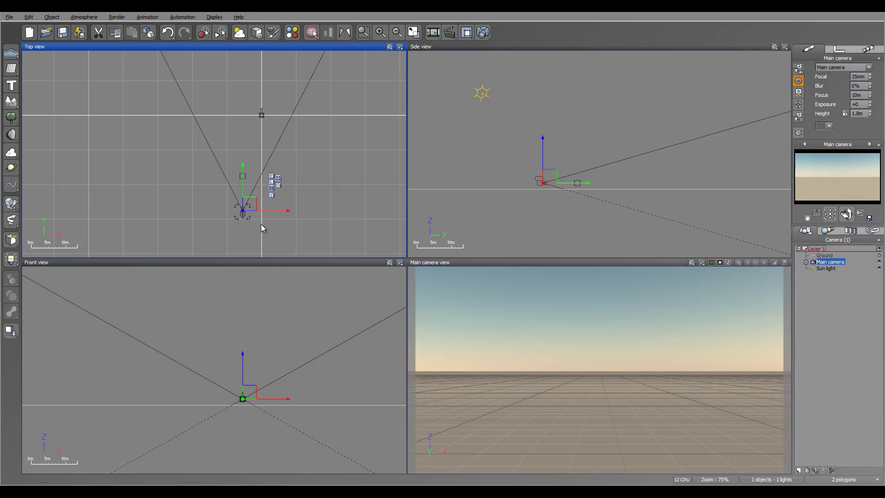
left_click_drag(252, 203, 266, 188)
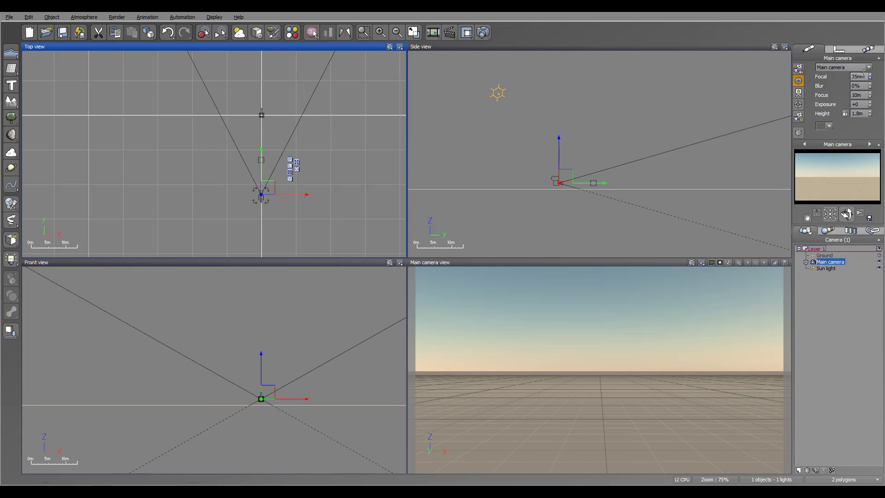
Set the Main camera's focal length to 15mm and launch the animation wizard.
left_click(861, 76)
type("15")
key("Return")
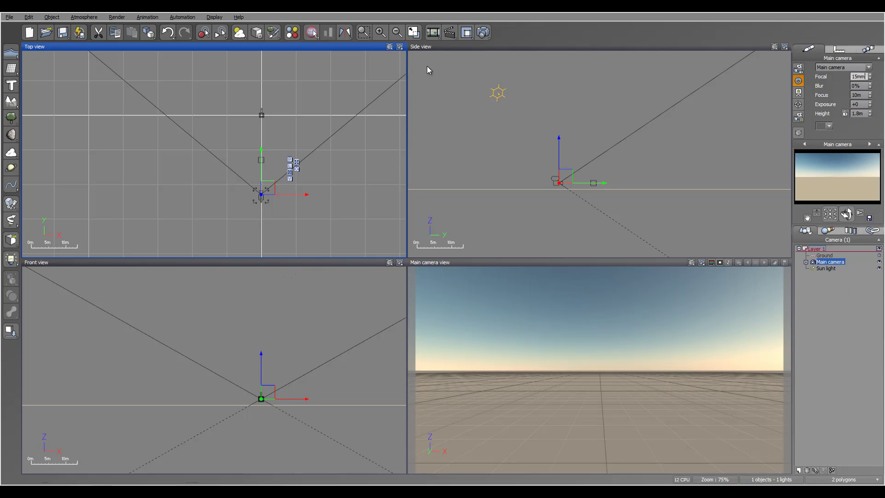
left_click(450, 32)
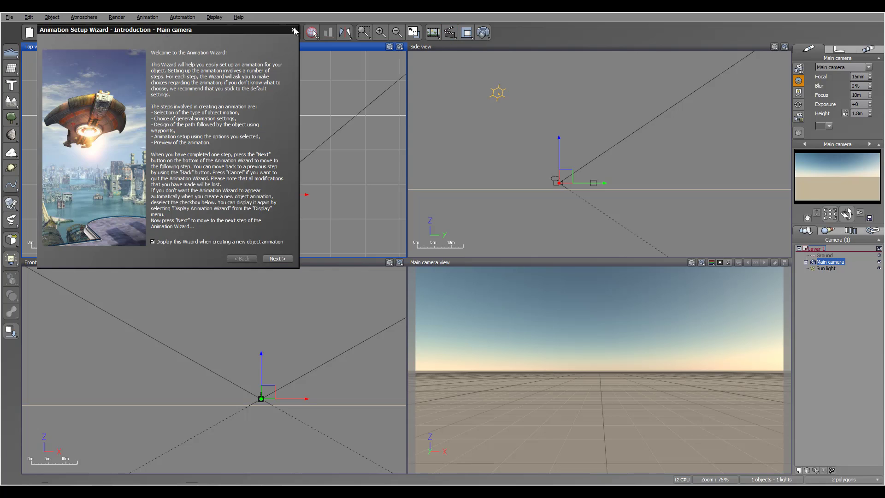
Close the wizard and add a keyframe to all Main camera properties at time zero.
left_click(293, 30)
left_click(104, 462)
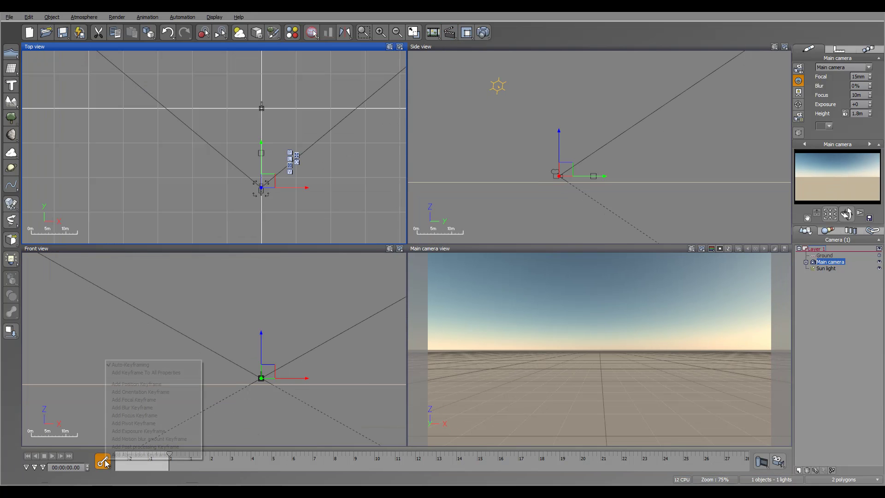
left_click(146, 374)
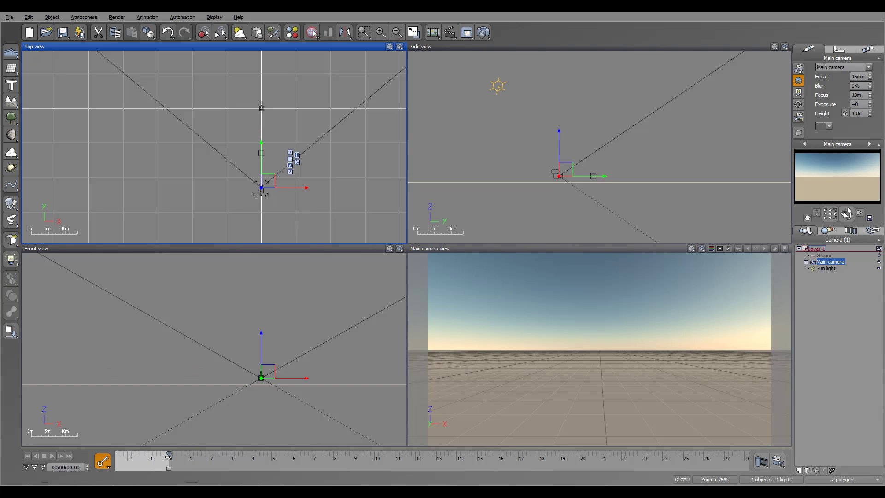
At about five seconds, move the camera and raise the path's end point.
left_click_drag(173, 453, 271, 456)
left_click_drag(266, 175, 307, 117)
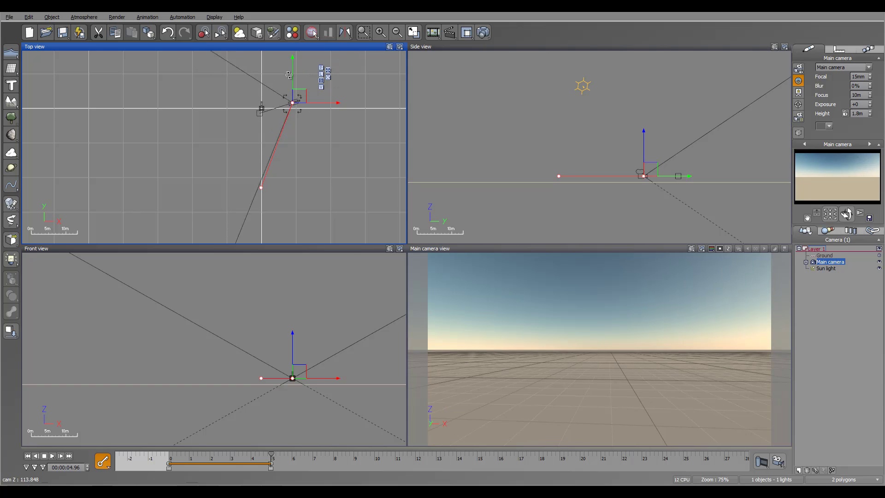
left_click(559, 177)
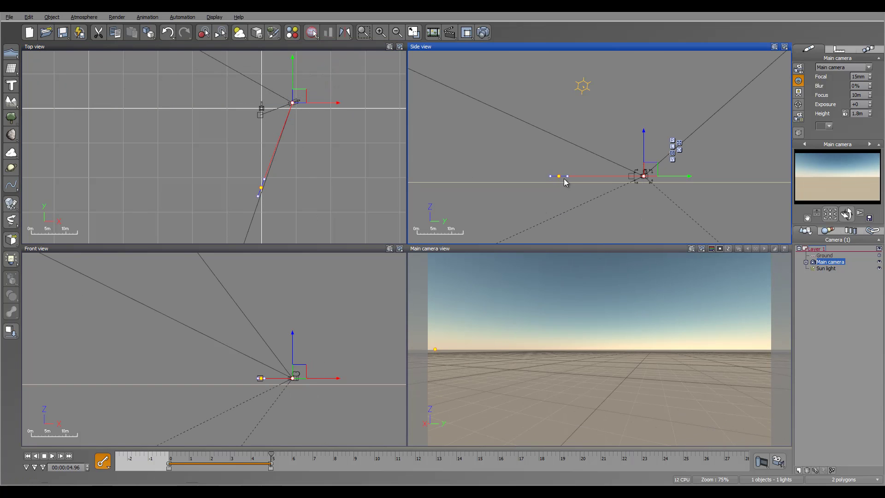
mouse_move(559, 177)
left_mouse_down()
mouse_move(560, 145)
mouse_move(561, 158)
left_mouse_up()
Preview the camera motion in the Main camera view, then rewind to the start.
left_click_drag(271, 458, 235, 450)
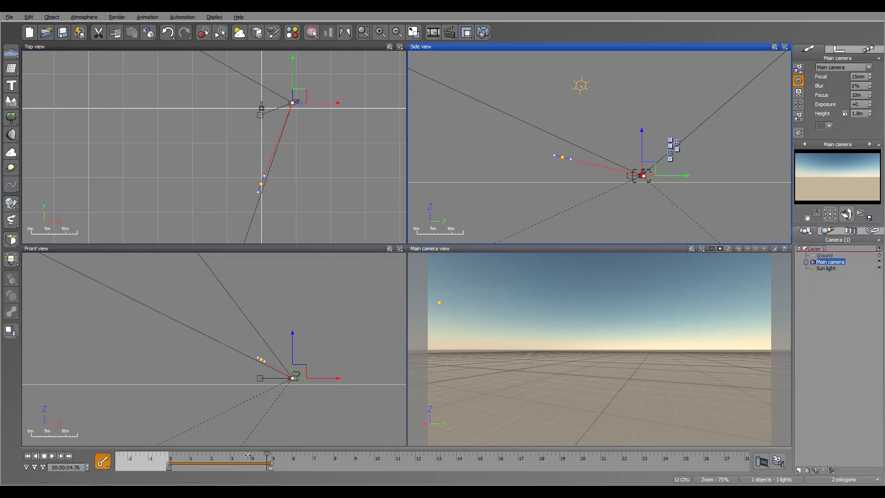
left_click(549, 250)
key("space")
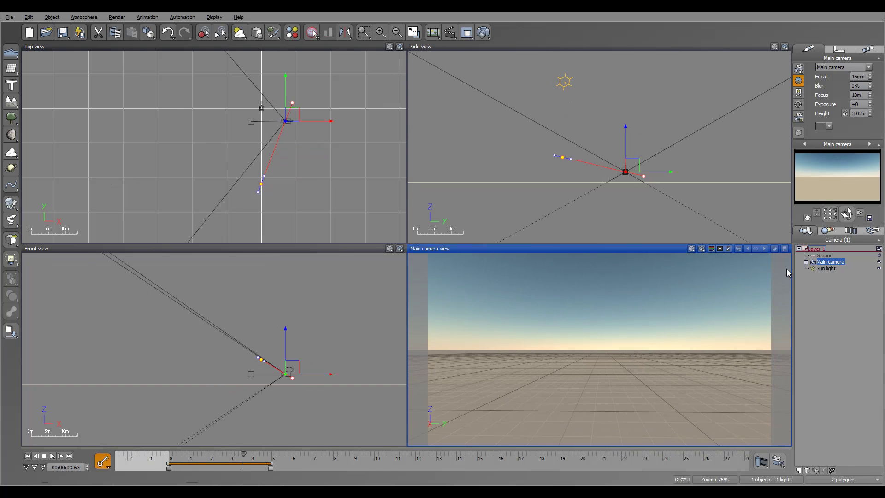
left_click(28, 456)
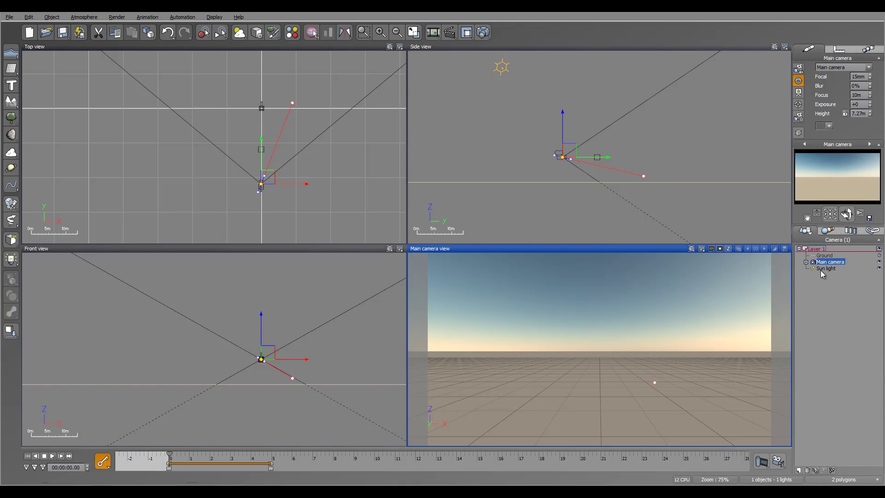
Open Advanced Camera Options, pick Main camera in the Camera Manager, then close the manager.
left_click(805, 262)
left_click(832, 267)
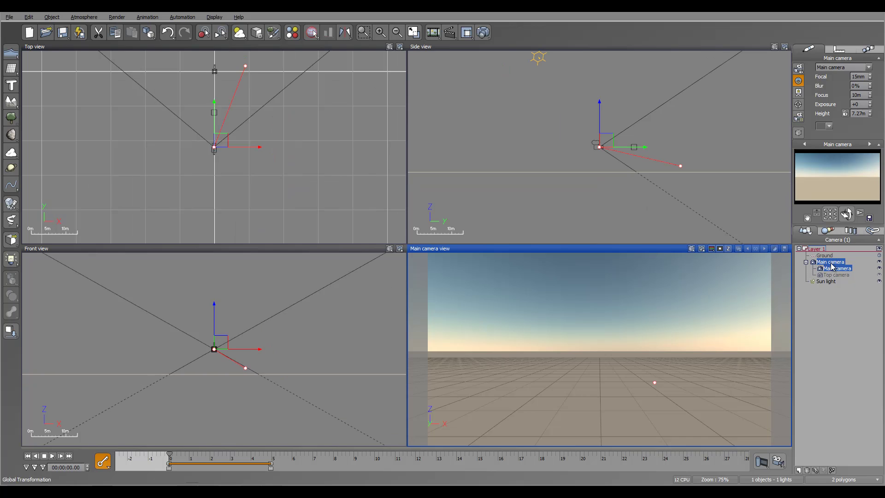
double_click(831, 267)
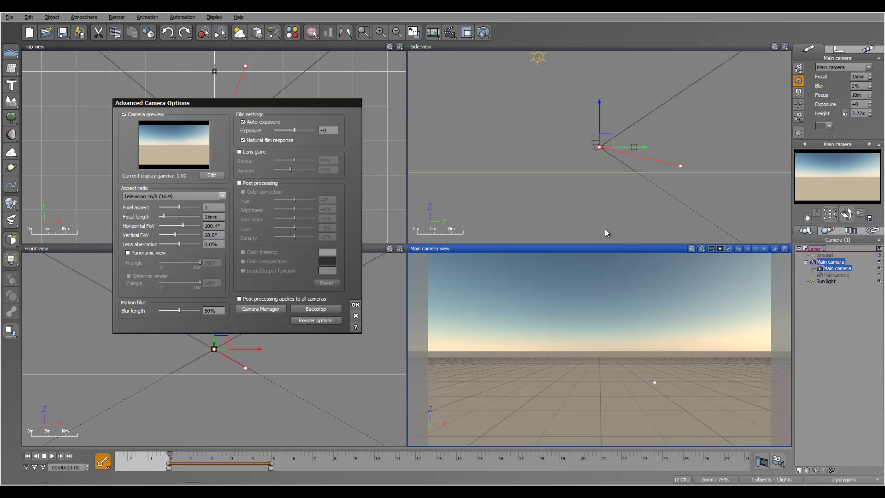
left_click(271, 308)
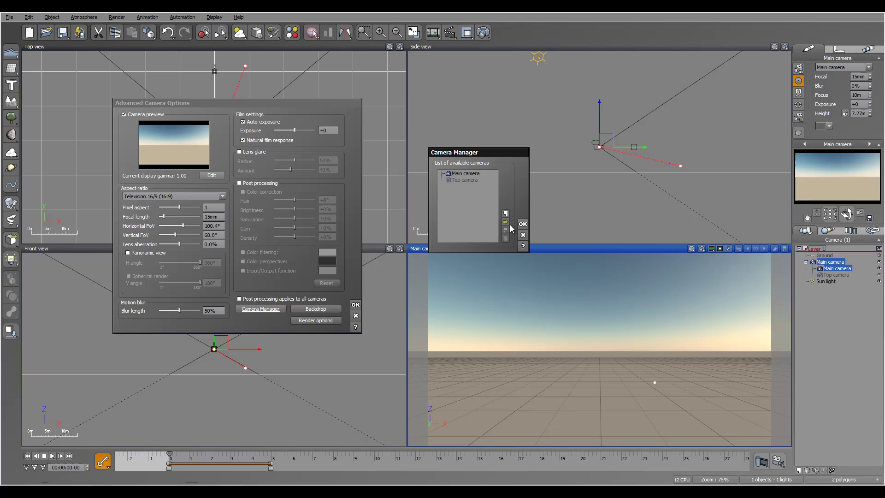
left_click(472, 173)
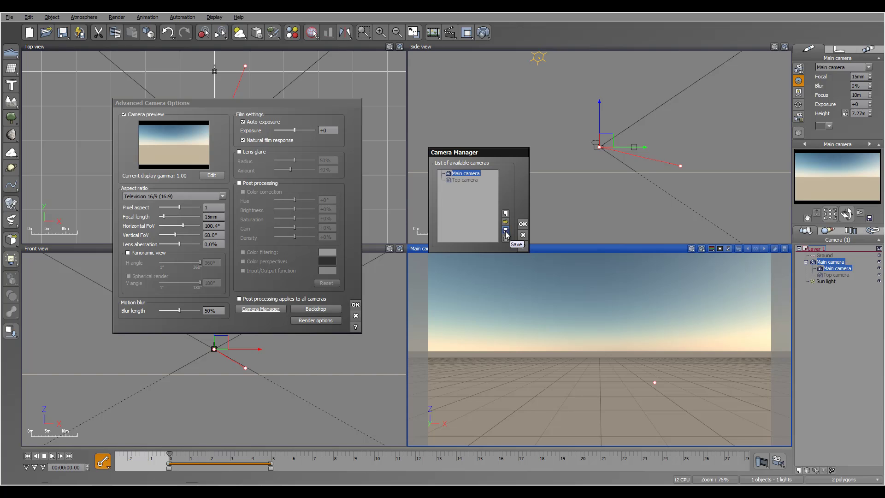
left_click(522, 235)
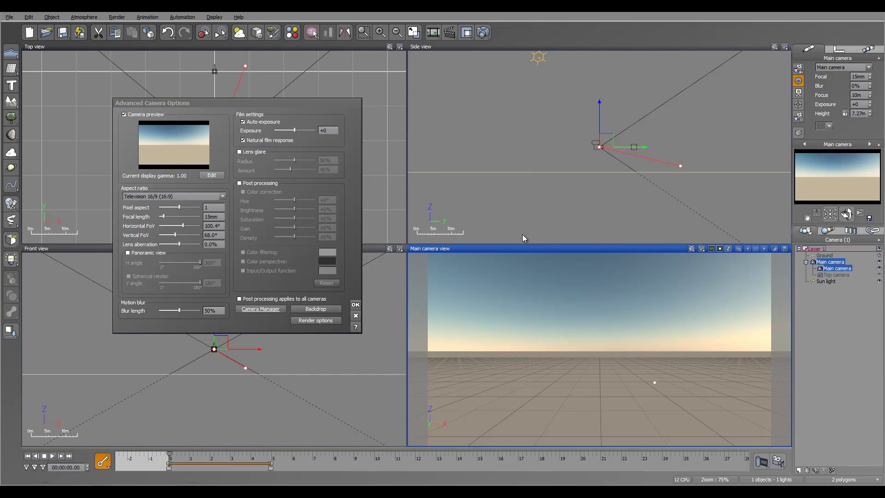
Close the camera options and create a new scene with the Default atmosphere, declining to save.
left_click(355, 315)
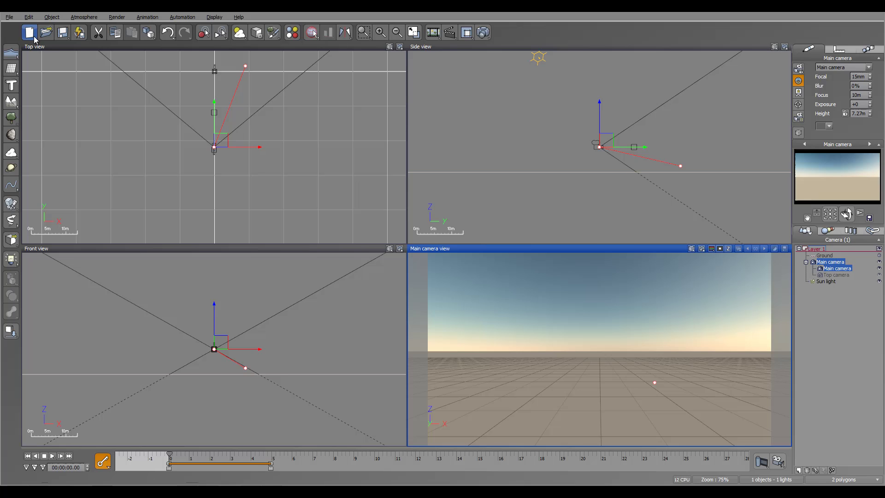
left_click(32, 38)
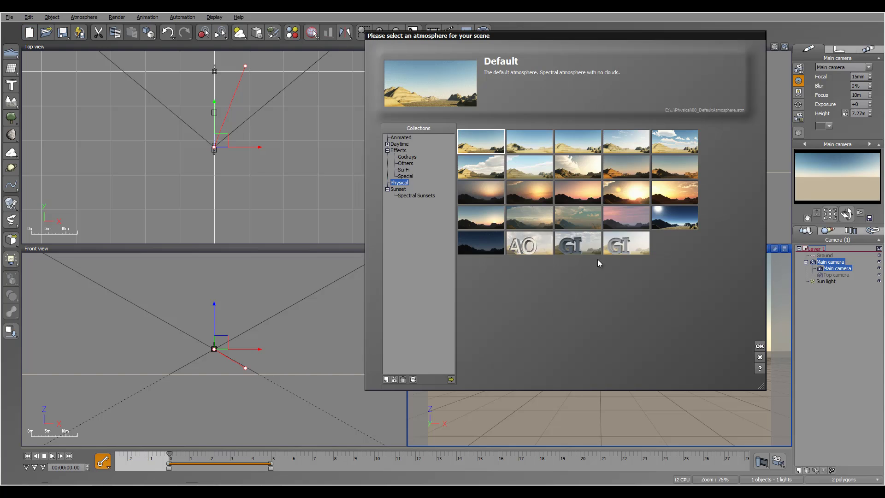
left_click(760, 346)
left_click(470, 255)
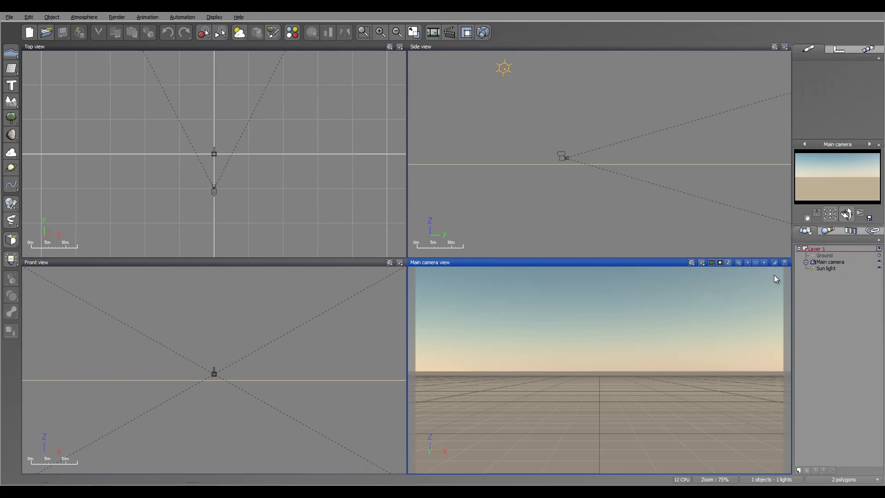
left_click(806, 262)
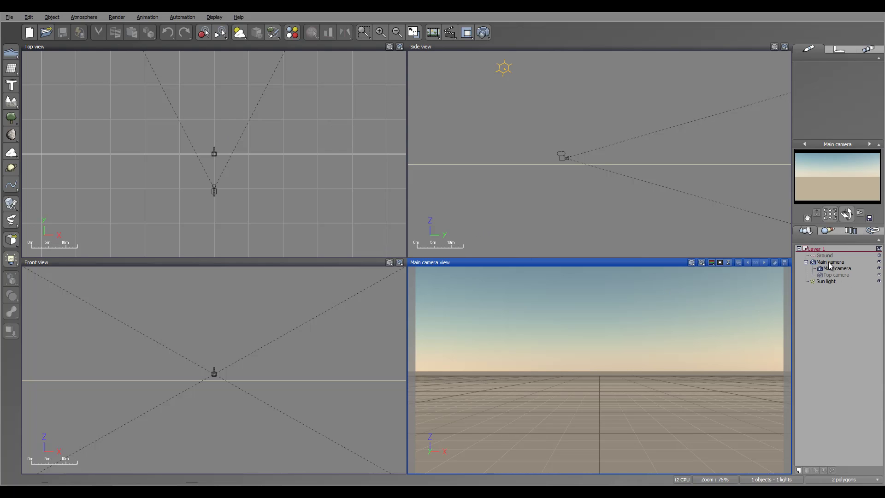
left_click(10, 18)
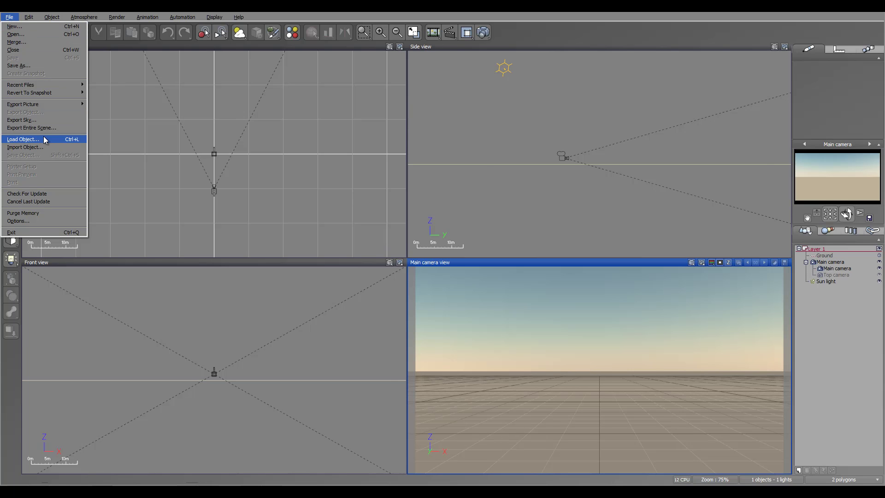
Load the saved Main camera object and select it in the World Browser.
left_click(24, 139)
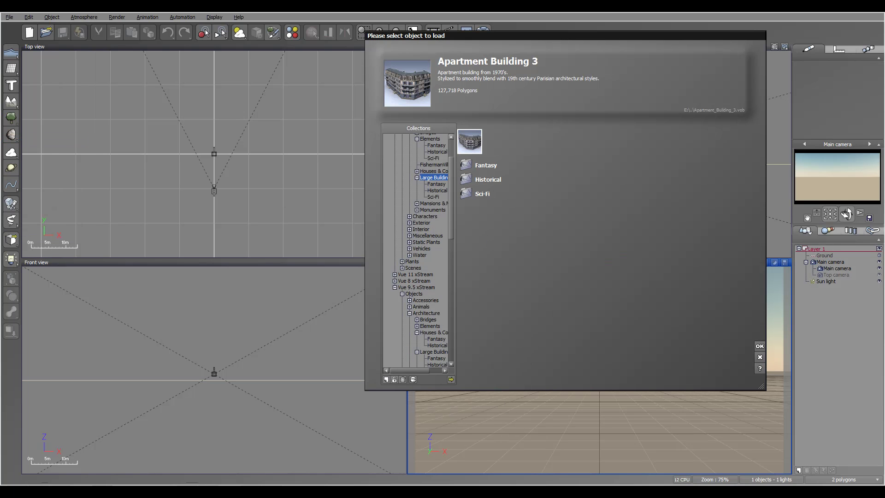
left_click(759, 346)
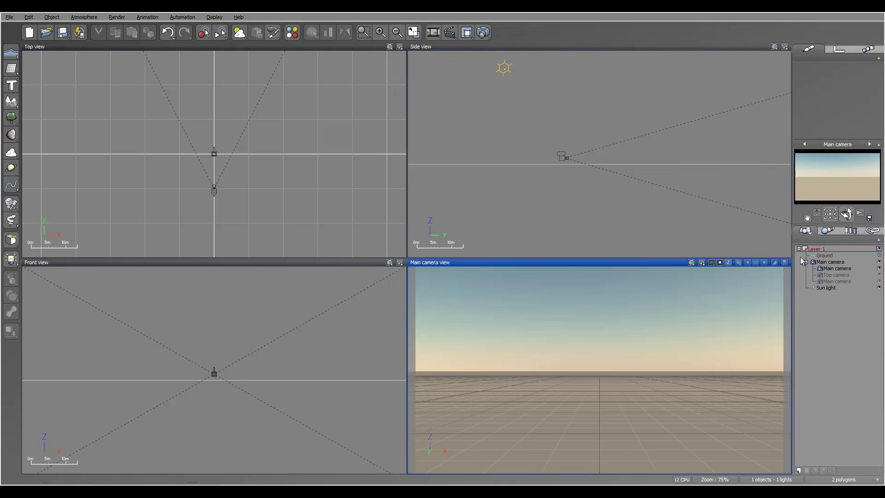
left_click(835, 280)
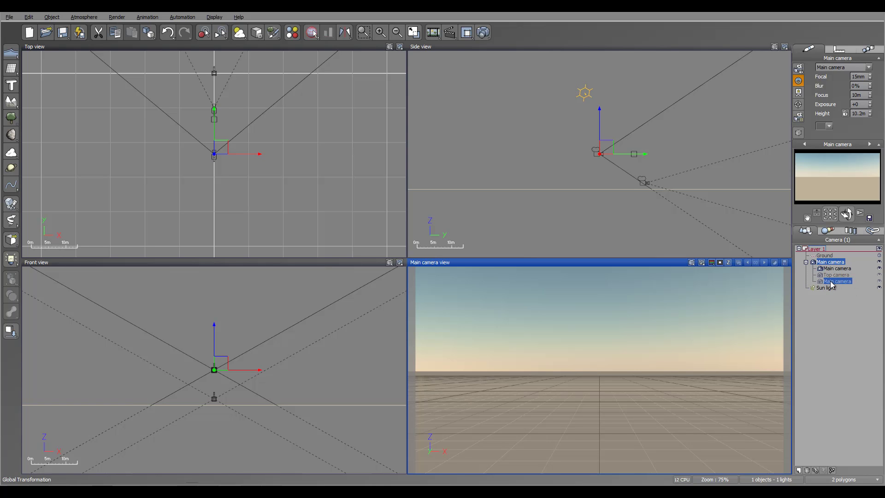
left_click(832, 286)
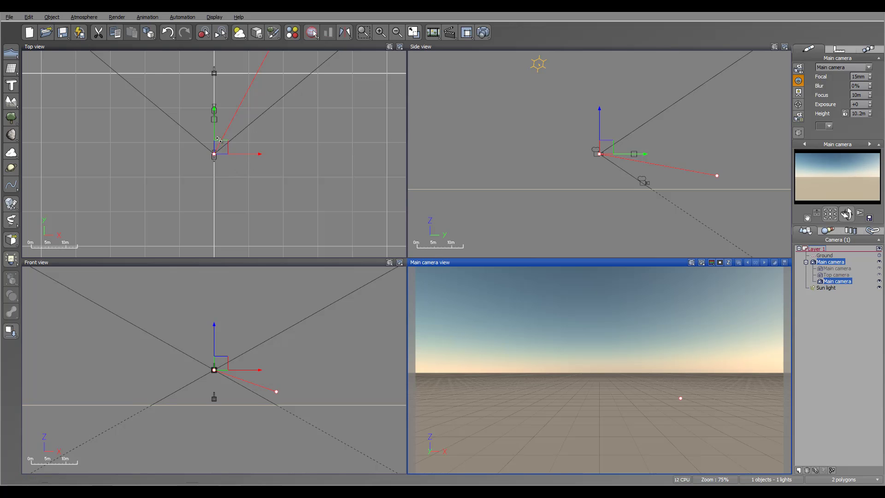
Pan the Top view onto the reloaded camera and show its Motion and Track settings.
right_click_drag(305, 160, 280, 190)
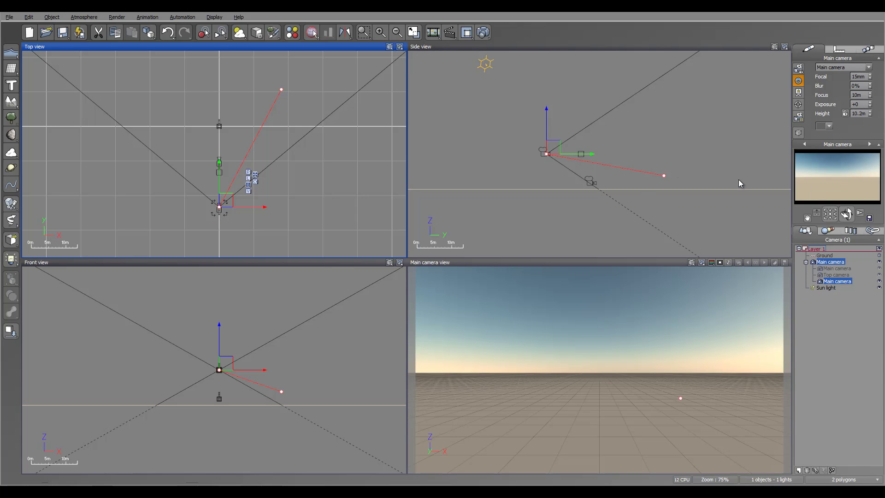
middle_click_drag(253, 178, 299, 172)
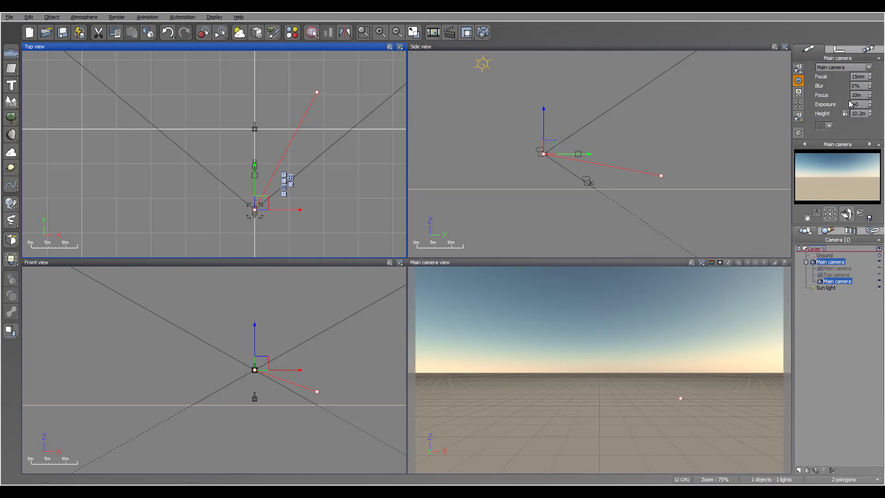
left_click(868, 48)
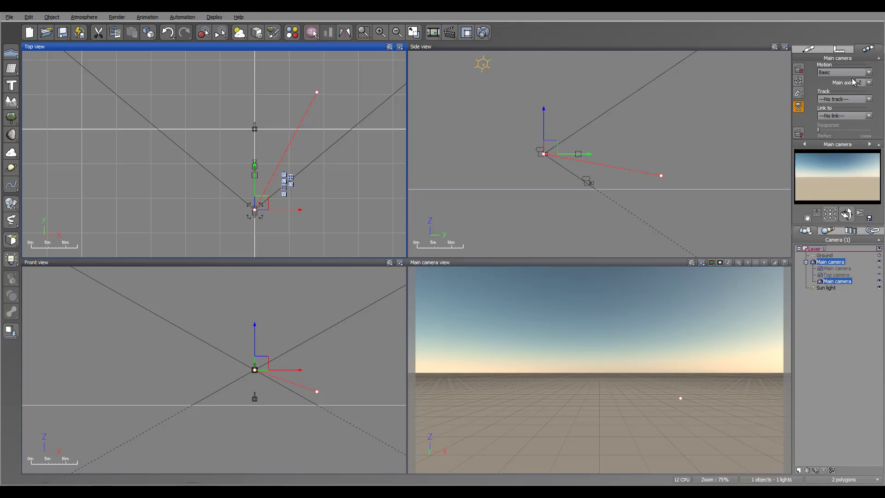